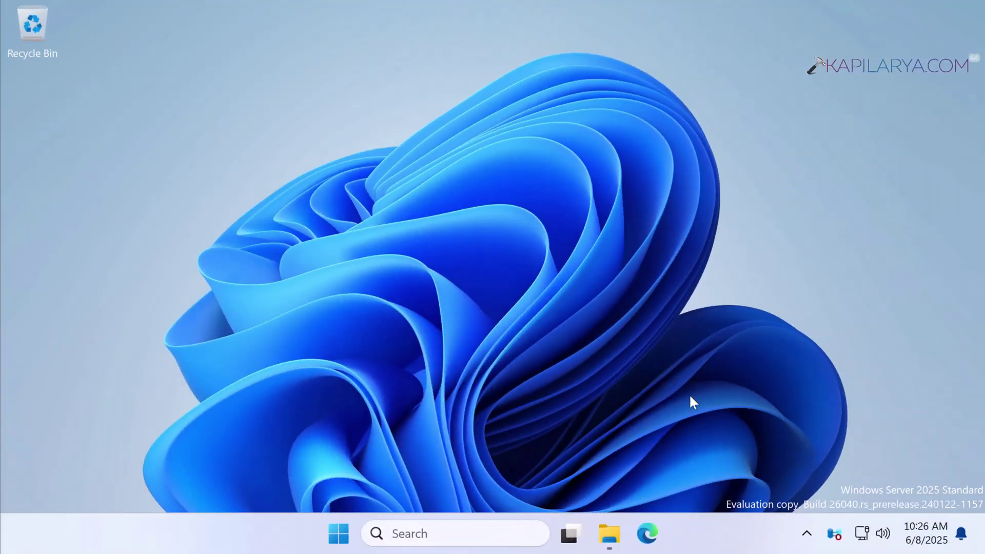
Check the Windows version with winver, then close the version dialog.
{"action": "key", "text": "super+r"}
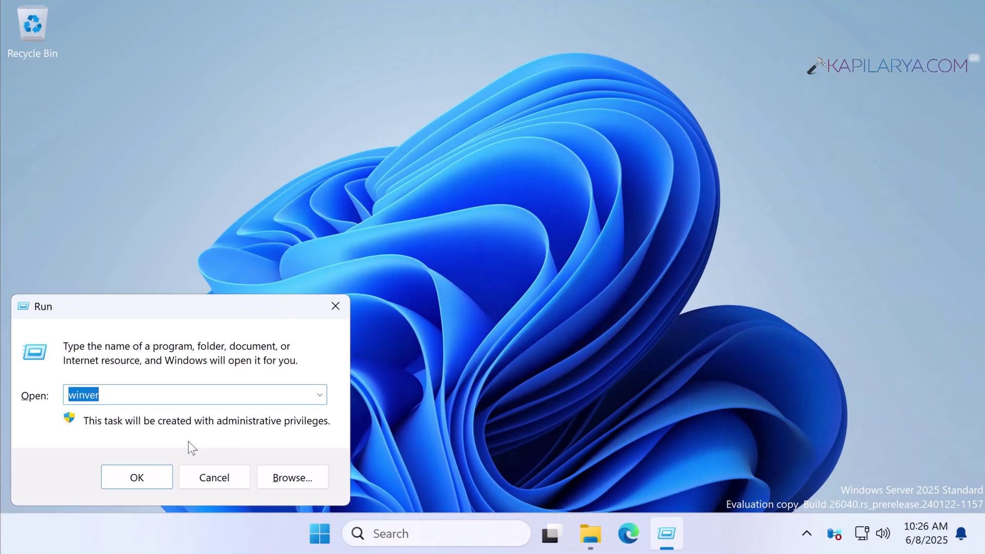
{"action": "left_click", "coordinate": [113, 483]}
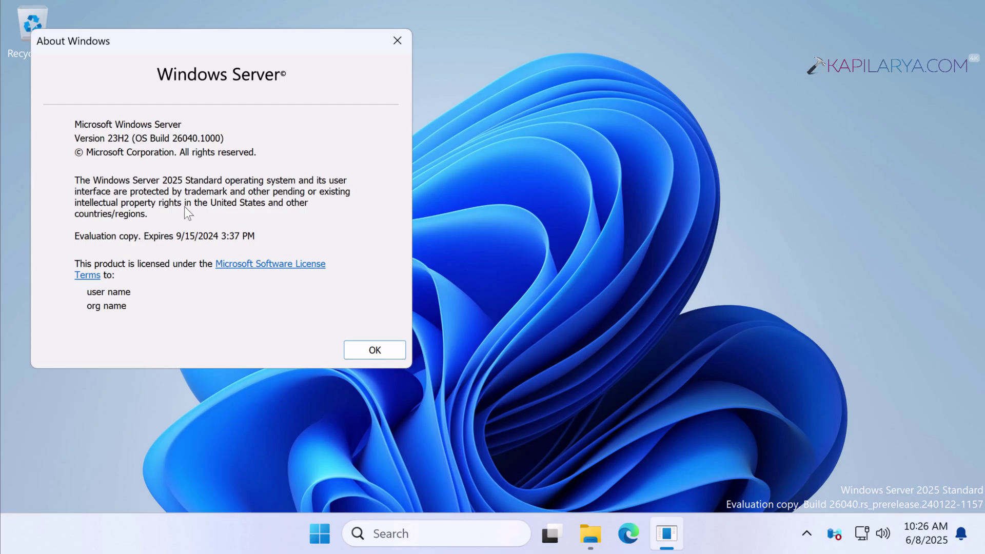
{"action": "left_click", "coordinate": [373, 349]}
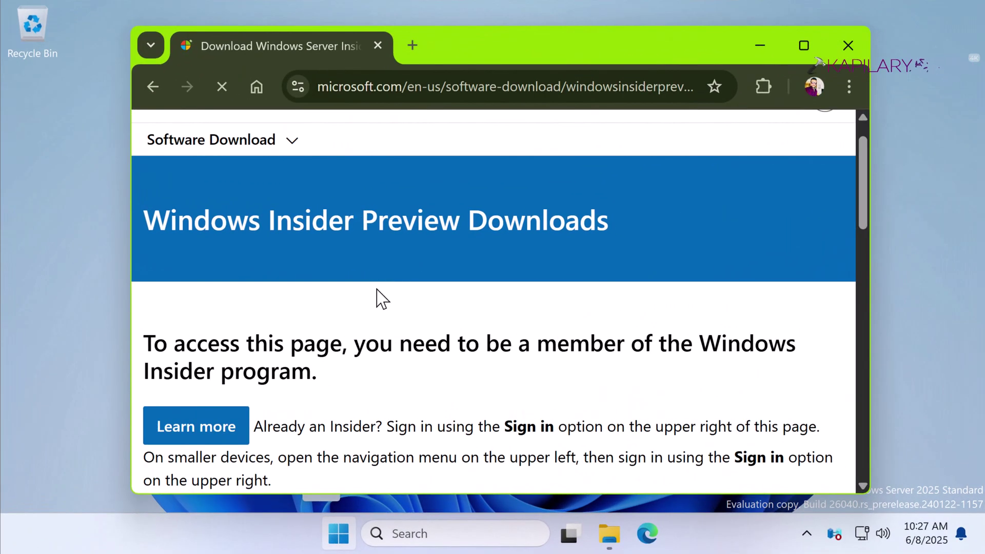
Reposition Chrome and show the Windows Server Insider Preview section of the Insider downloads page.
{"action": "left_click_drag", "start_coordinate": [476, 51], "coordinate": [466, 38]}
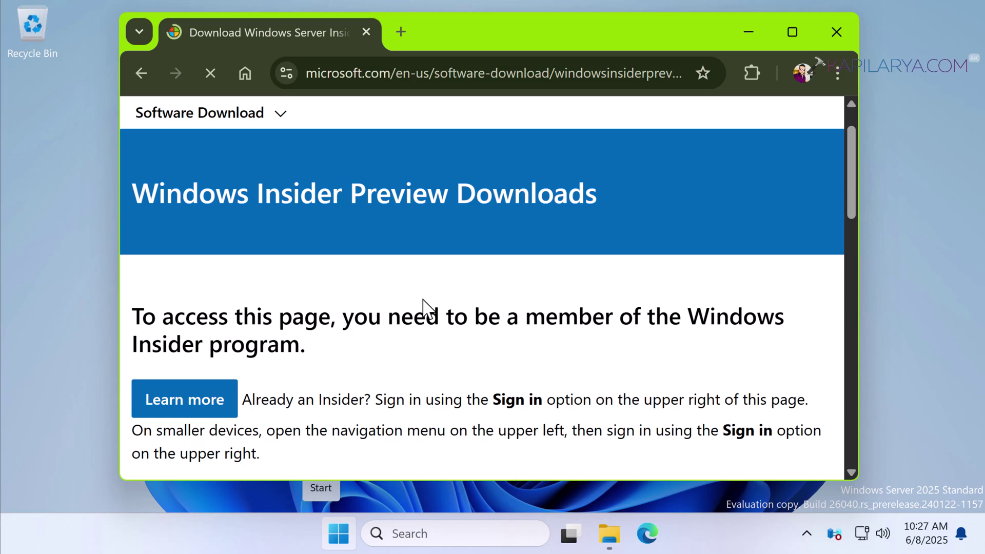
{"action": "left_click", "coordinate": [360, 69]}
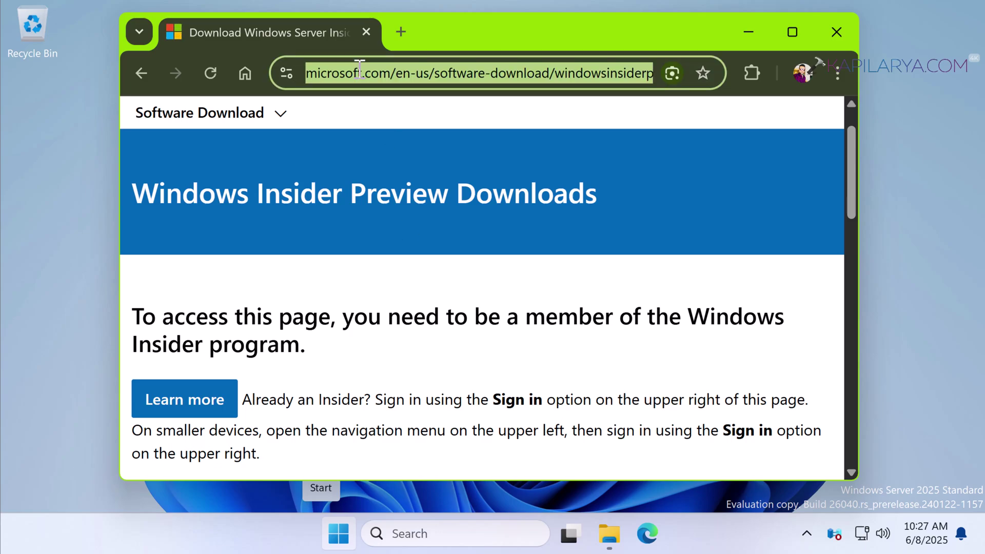
{"action": "key", "text": "End"}
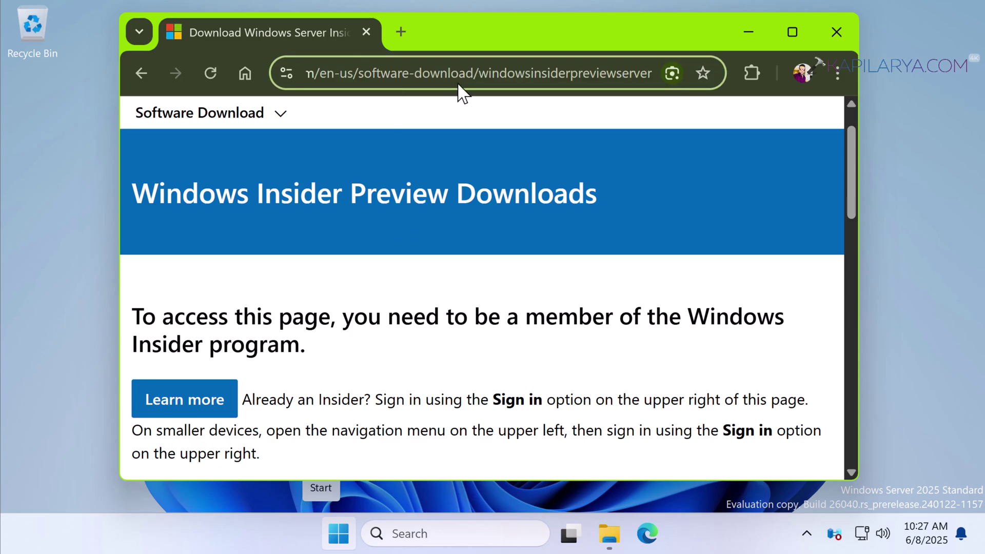
{"action": "left_click", "coordinate": [291, 185]}
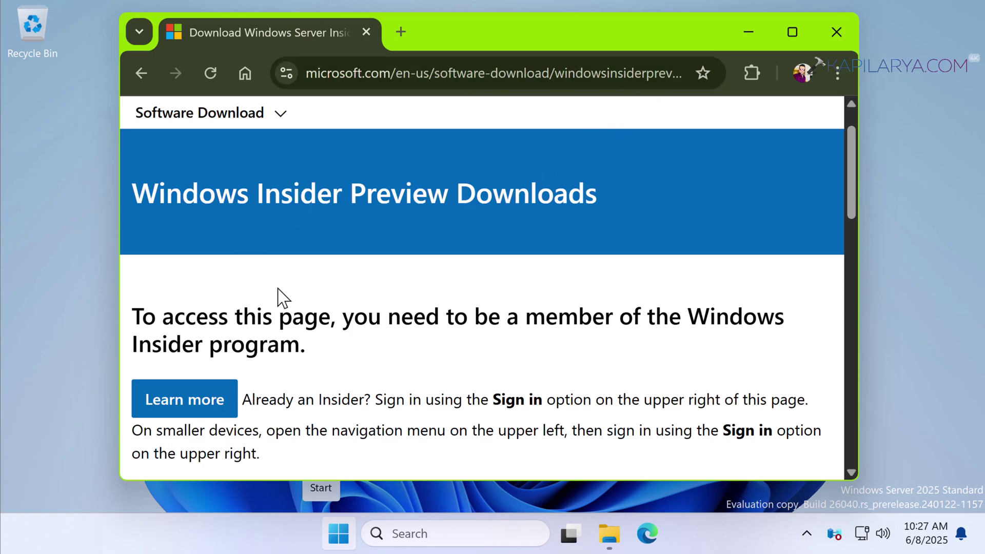
{"action": "scroll", "coordinate": [526, 255], "scroll_direction": "up", "scroll_amount": 1}
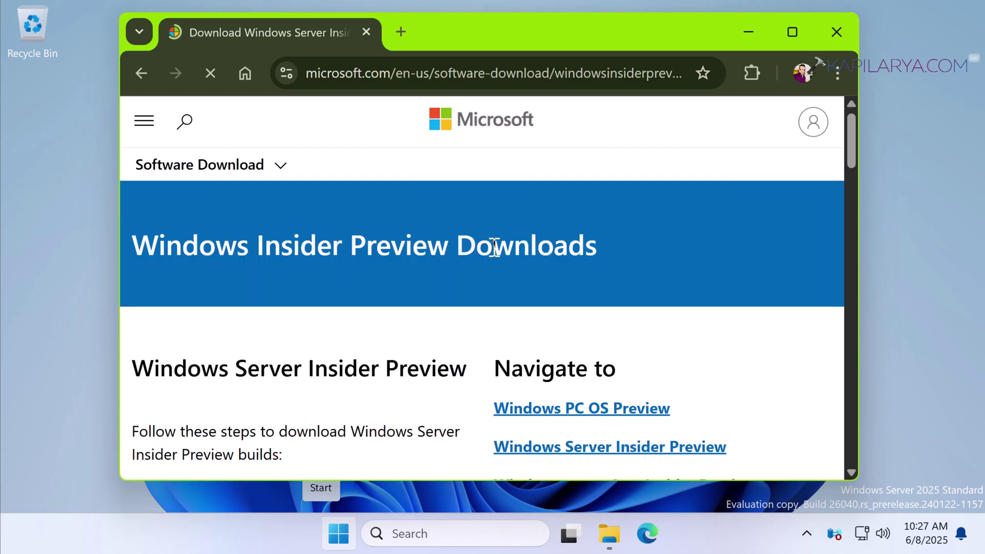
{"action": "scroll", "coordinate": [314, 329], "scroll_direction": "down", "scroll_amount": 5}
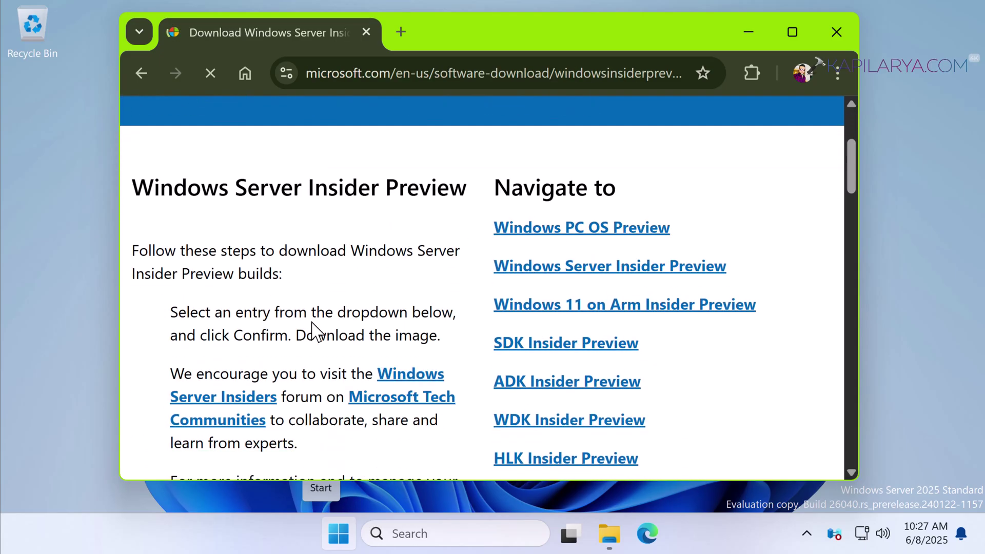
{"action": "scroll", "coordinate": [314, 331], "scroll_direction": "down", "scroll_amount": 3}
{"action": "scroll", "coordinate": [315, 332], "scroll_direction": "down", "scroll_amount": 1}
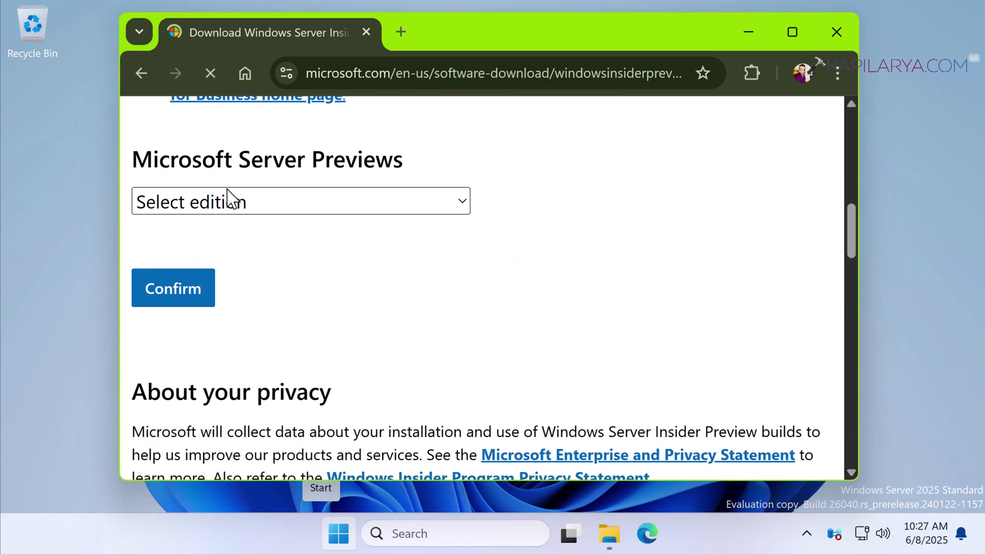
Select the Windows Server VNext Preview ISO (Canary) edition and confirm it.
{"action": "left_click", "coordinate": [241, 208]}
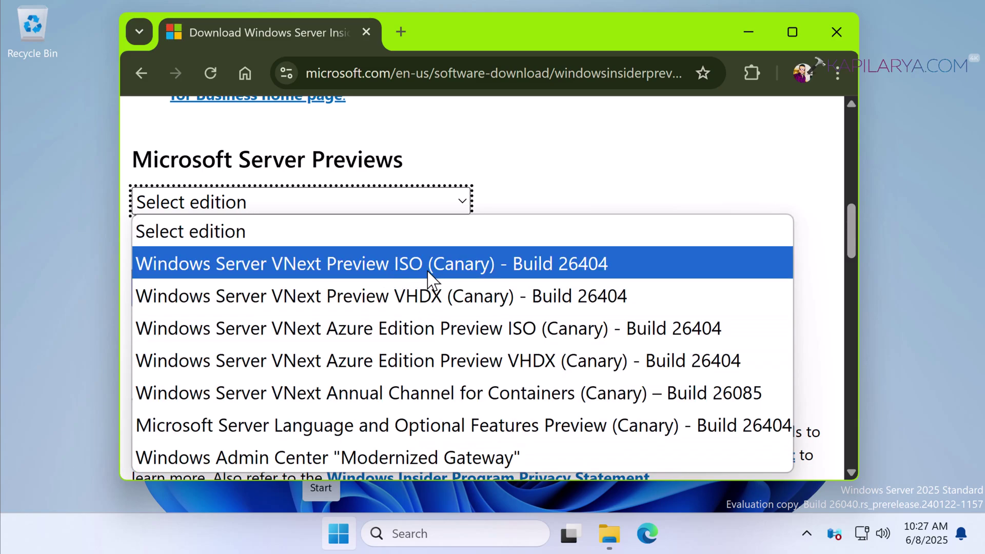
{"action": "key", "text": "Escape"}
{"action": "key", "text": "Down"}
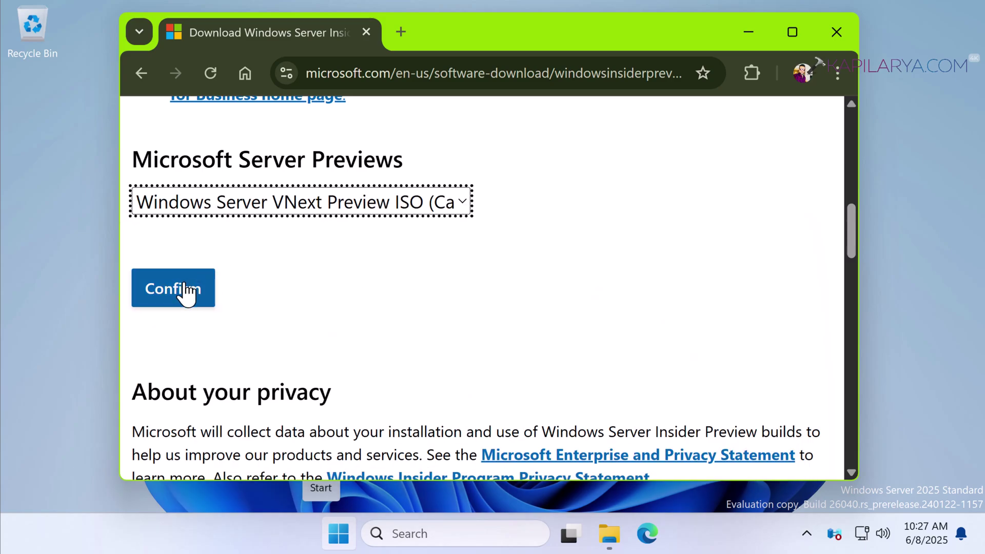
{"action": "left_click", "coordinate": [189, 293]}
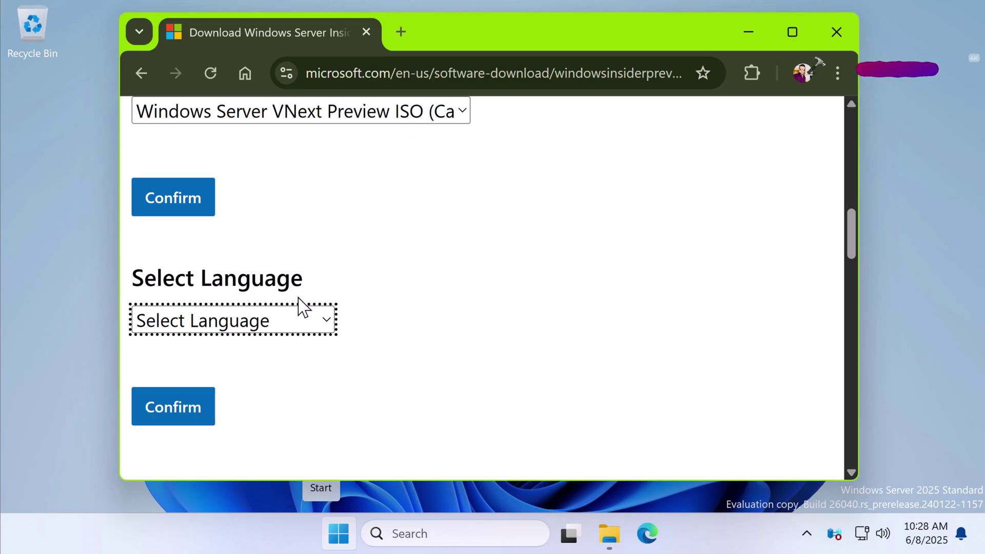
Confirm English (United States) as the download language for the Build 26404 preview ISO.
{"action": "left_click", "coordinate": [319, 324]}
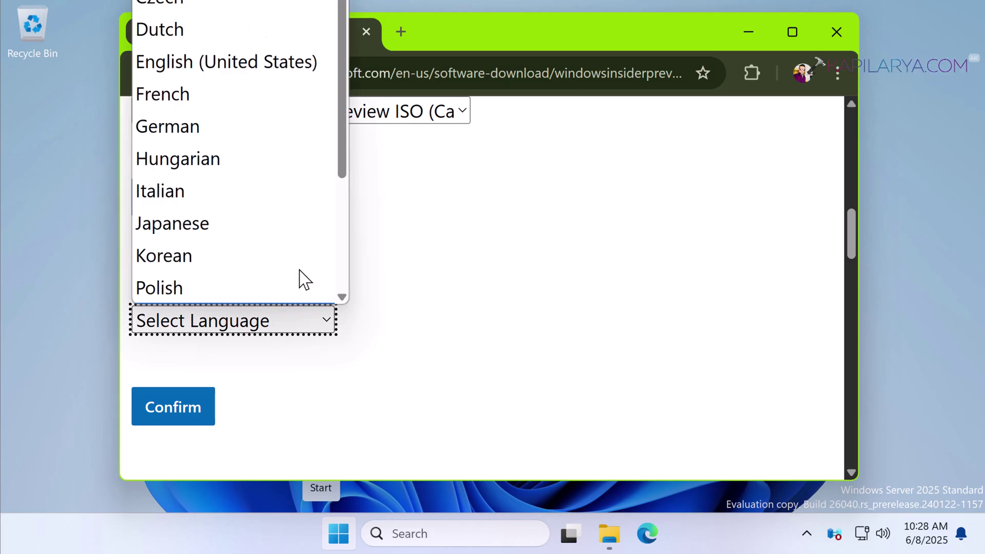
{"action": "scroll", "coordinate": [300, 280], "scroll_direction": "down", "scroll_amount": 1}
{"action": "left_click", "coordinate": [263, 37]}
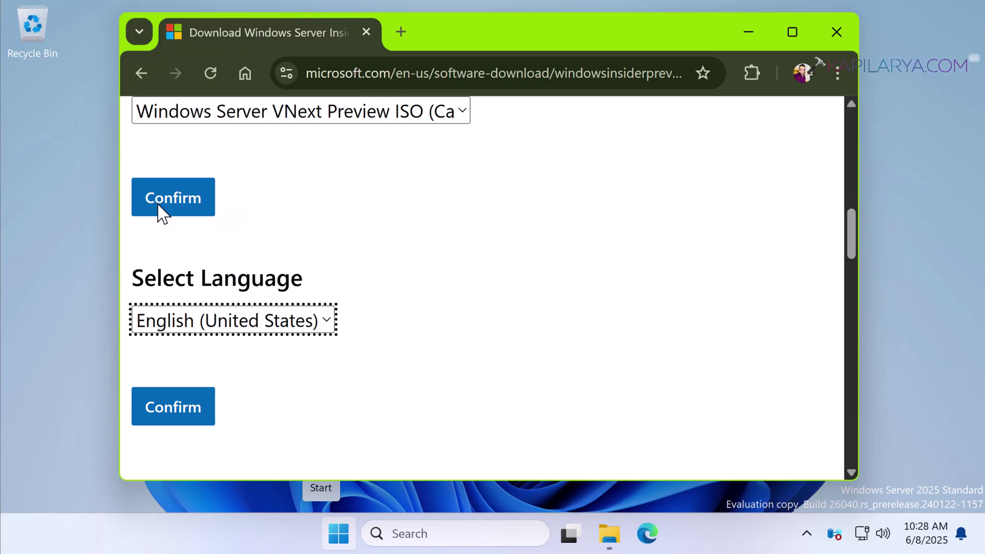
{"action": "left_click", "coordinate": [193, 411]}
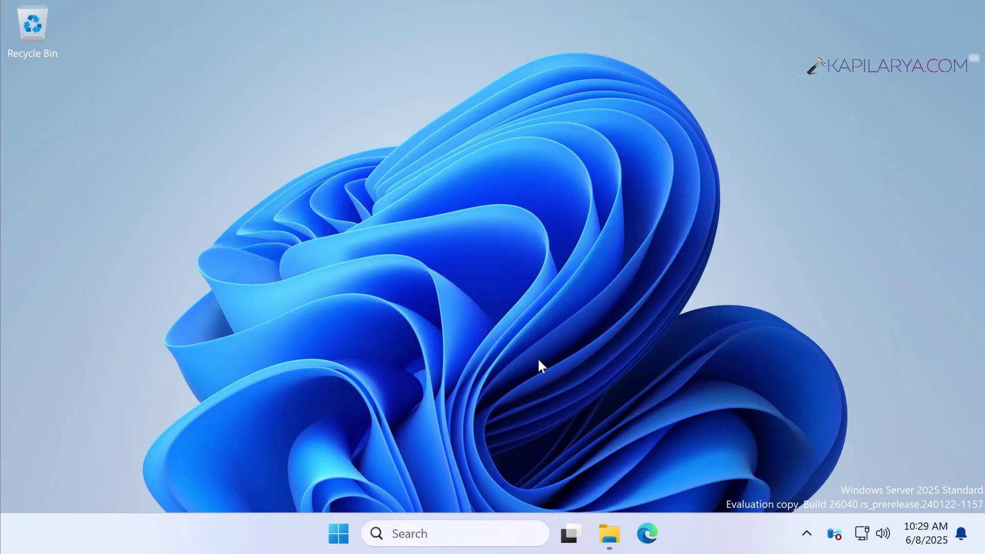
Run setup from DVD Drive (D:) in File Explorer, then minimize Explorer.
{"action": "left_click", "coordinate": [609, 536]}
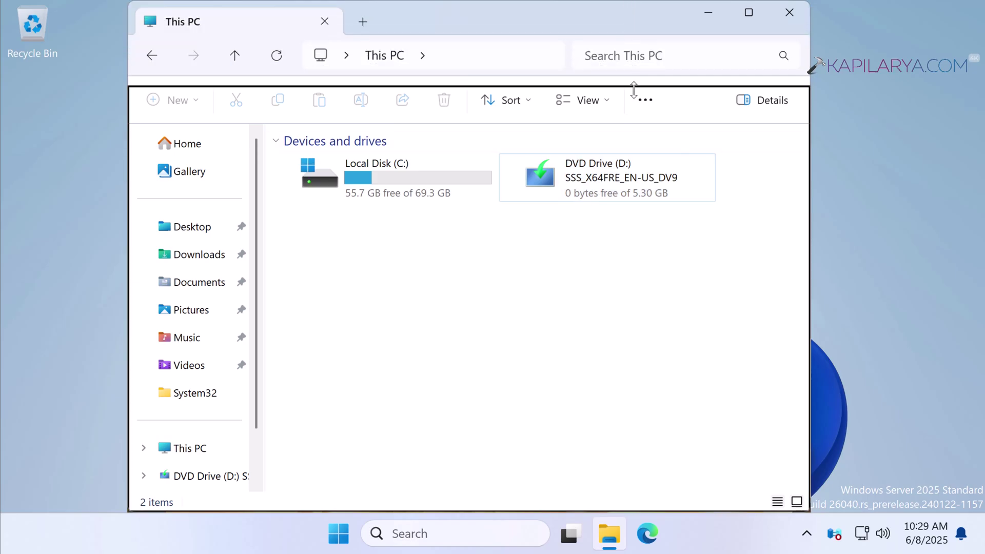
{"action": "mouse_move", "coordinate": [627, 6]}
{"action": "left_mouse_down"}
{"action": "mouse_move", "coordinate": [497, 91]}
{"action": "mouse_move", "coordinate": [501, 56]}
{"action": "left_mouse_up"}
{"action": "left_click", "coordinate": [586, 231]}
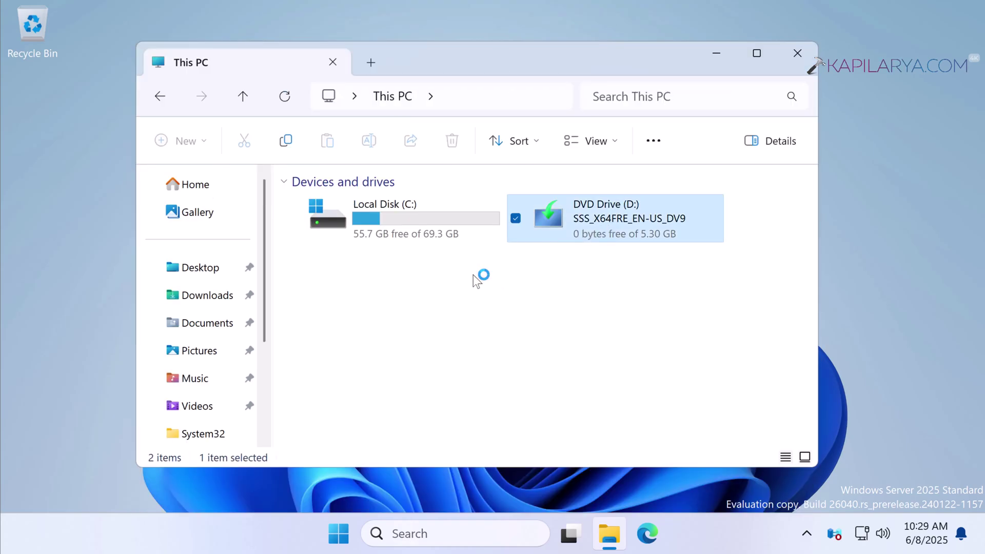
{"action": "left_click", "coordinate": [715, 54]}
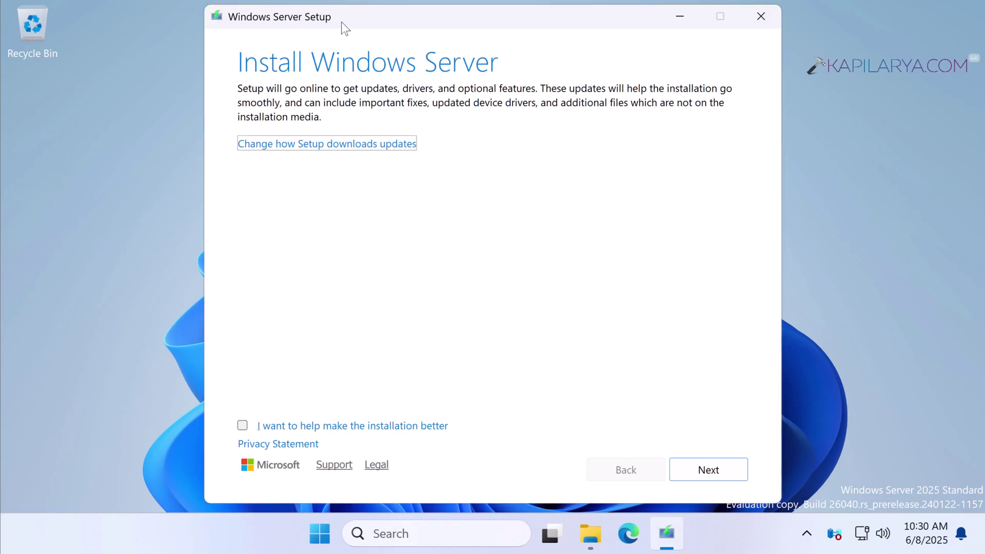
Set Setup's update downloads to 'Not right now' and continue.
{"action": "left_click", "coordinate": [321, 146]}
{"action": "left_click", "coordinate": [366, 146]}
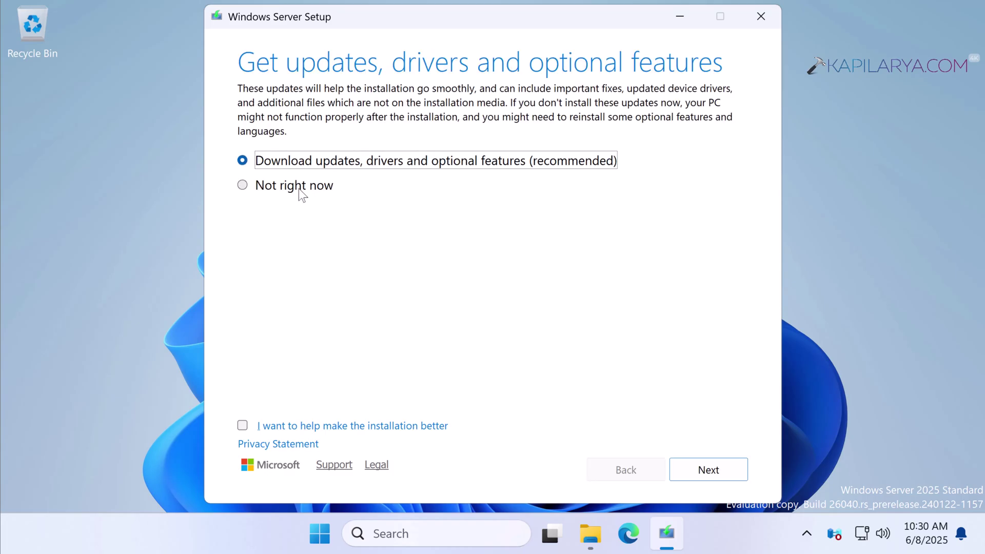
{"action": "left_click", "coordinate": [266, 188]}
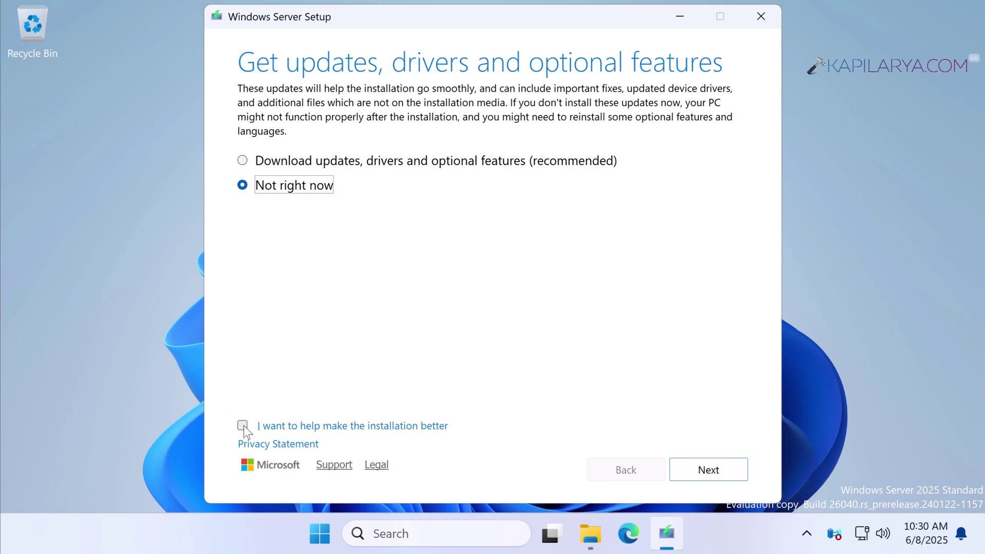
{"action": "left_click", "coordinate": [710, 469]}
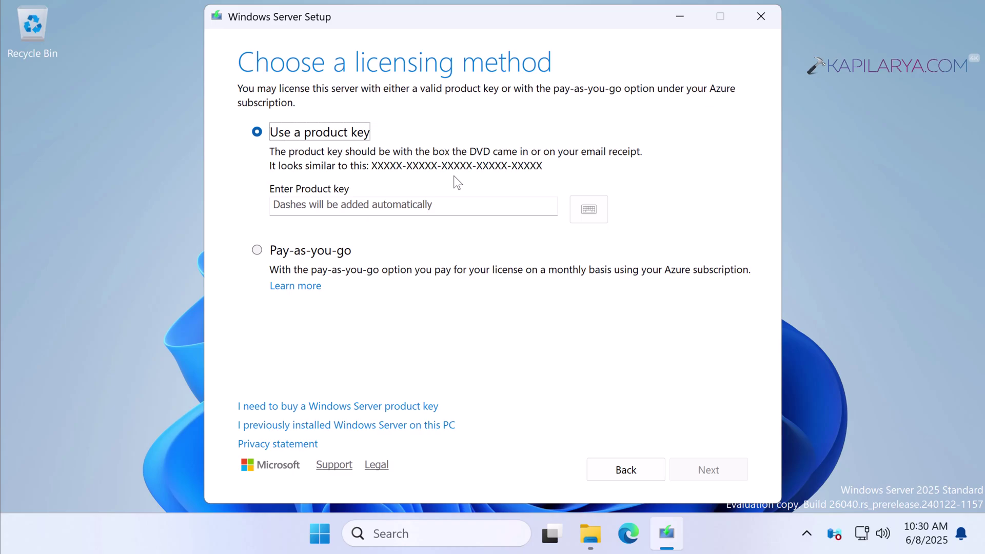
Skip the product key by choosing 'I previously installed Windows Server on this PC'.
{"action": "left_click", "coordinate": [351, 201]}
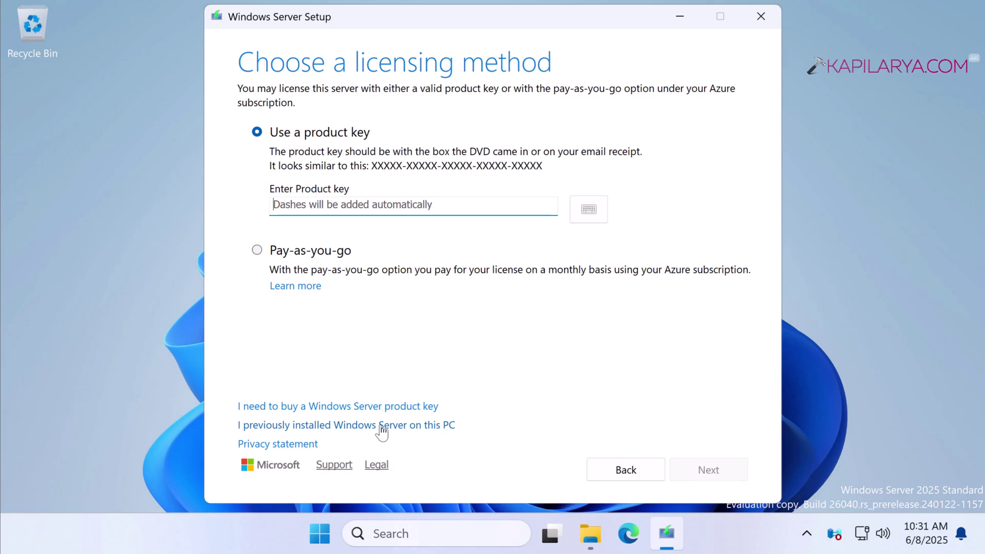
{"action": "left_click", "coordinate": [381, 427]}
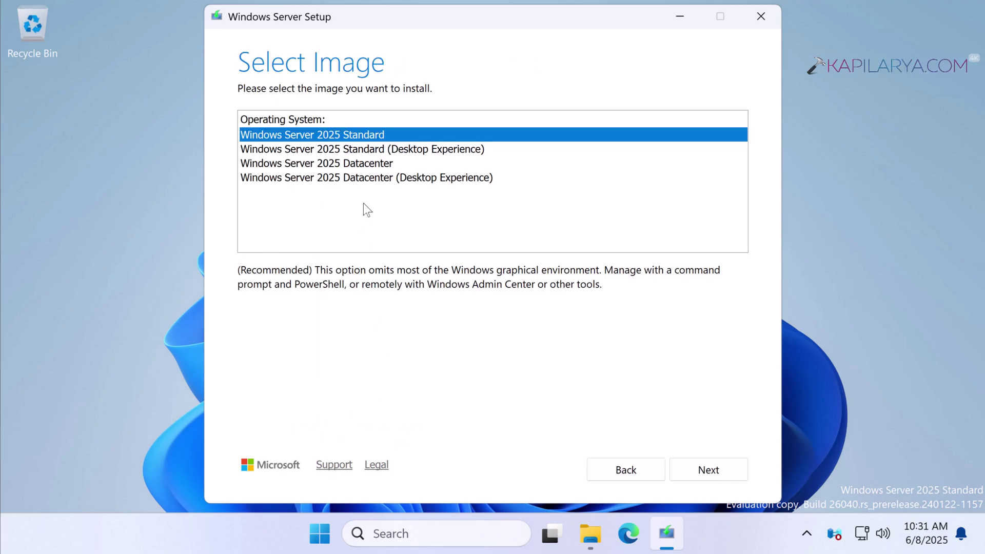
Select the Windows Server 2025 Standard (Desktop Experience) image and continue.
{"action": "left_click", "coordinate": [364, 153]}
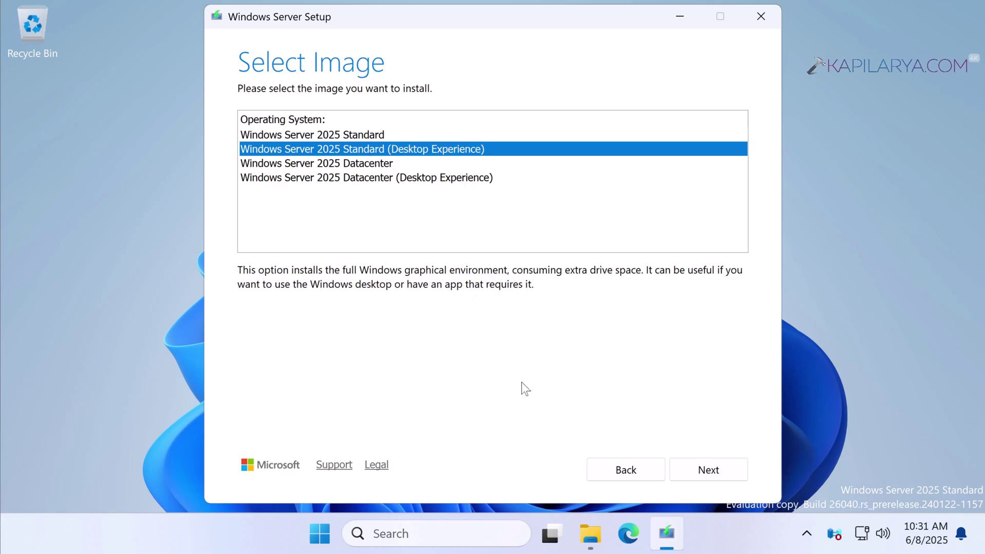
{"action": "left_click", "coordinate": [698, 471]}
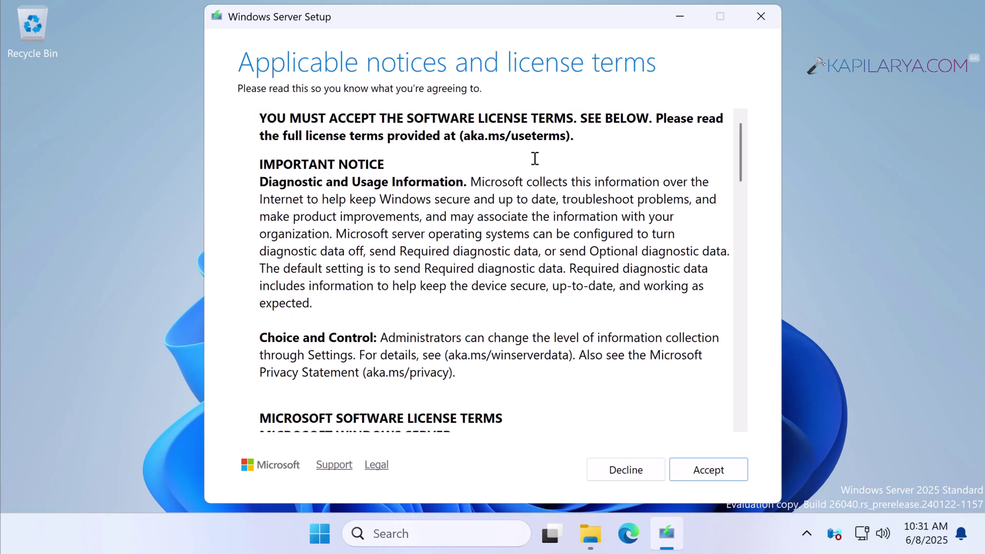
Accept the applicable notices and license terms.
{"action": "left_click", "coordinate": [688, 469]}
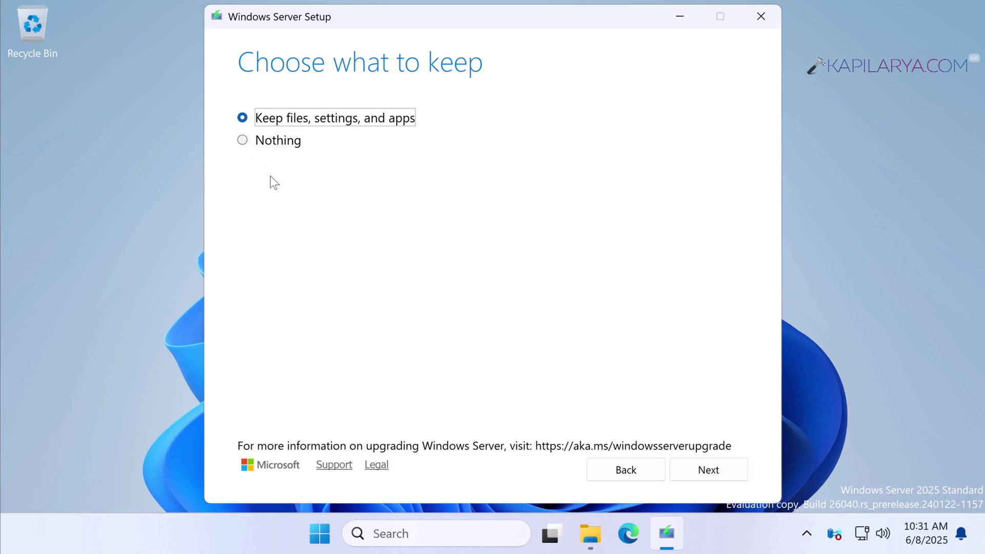
Select 'Nothing' on the Choose what to keep page.
{"action": "left_click", "coordinate": [245, 141]}
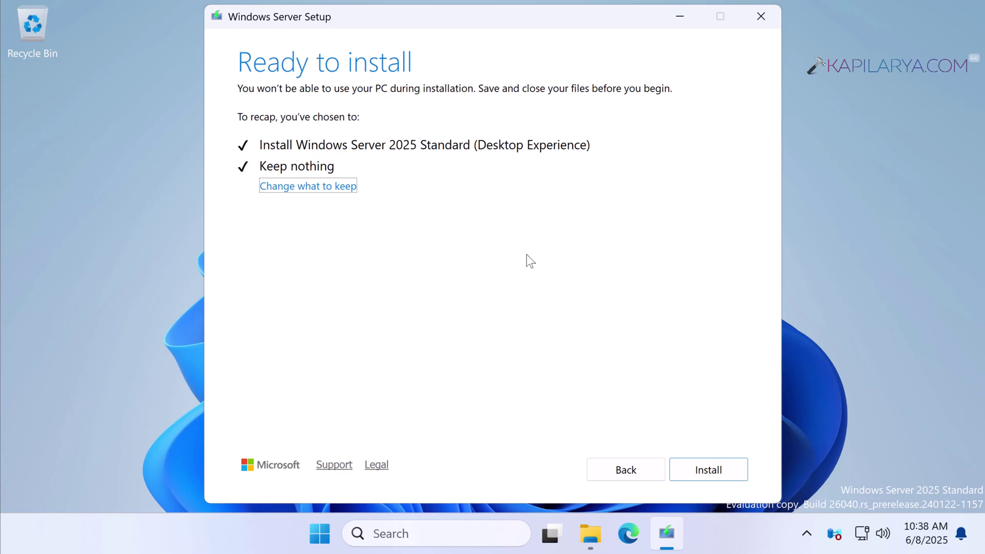
Launch the installation from the Ready to install summary.
{"action": "left_click", "coordinate": [692, 474]}
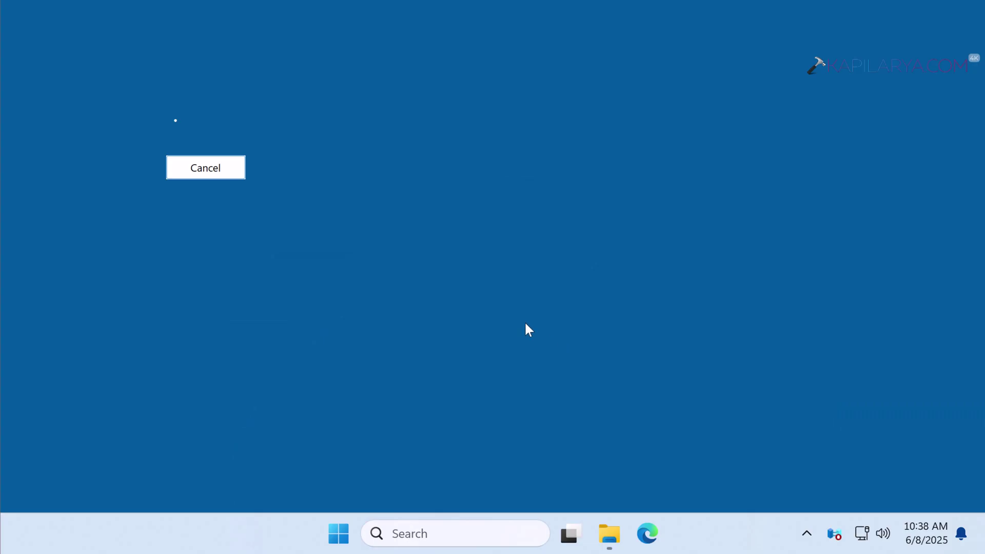